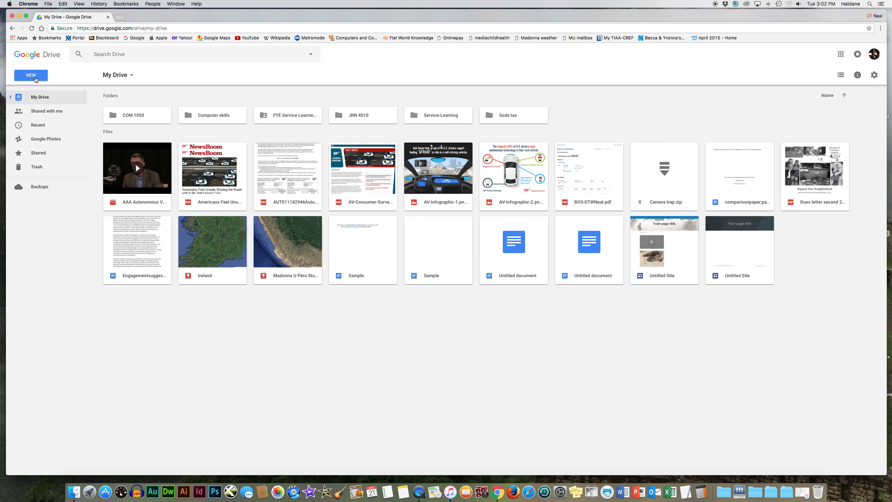
- Create a new Google Sites website from Google Drive
click(35, 76)
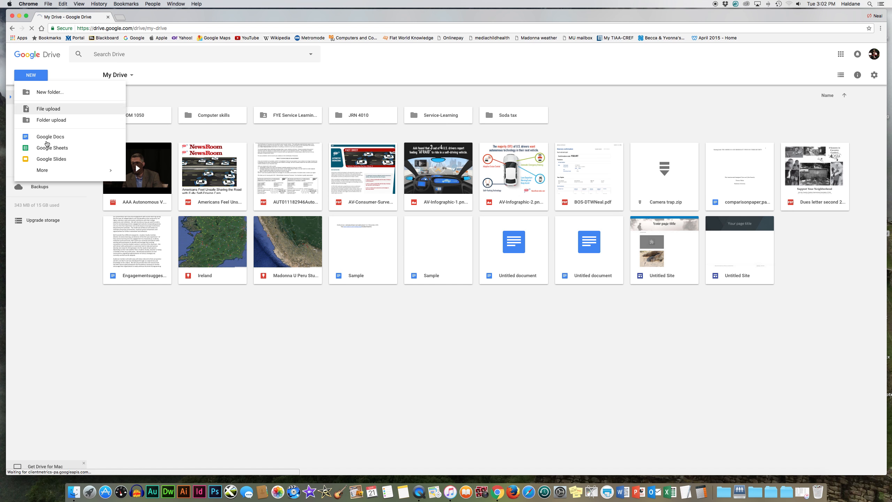
mouse_move(48, 174)
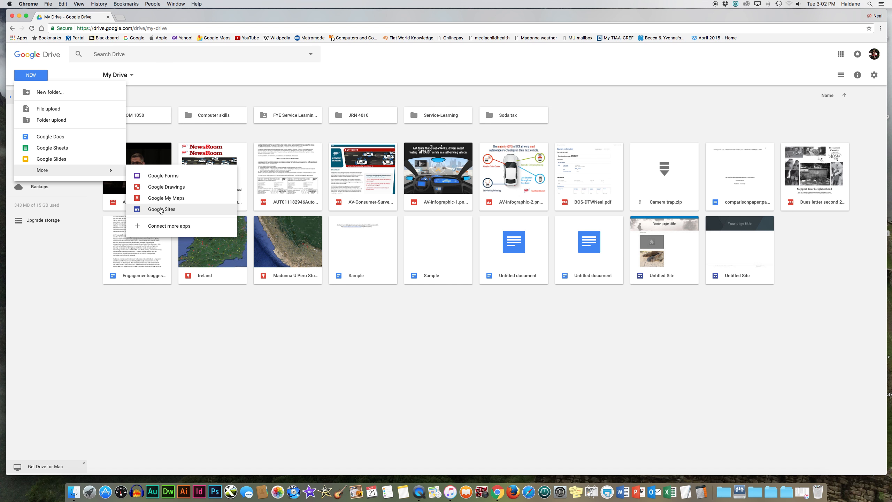
click(162, 209)
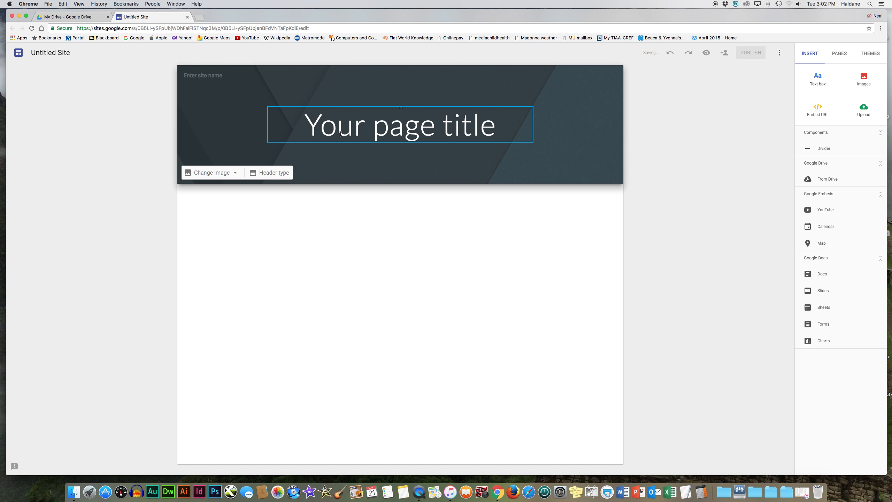
- Replace the home page title with "Madonna sample"
click(303, 129)
text(Madonna sqmp)
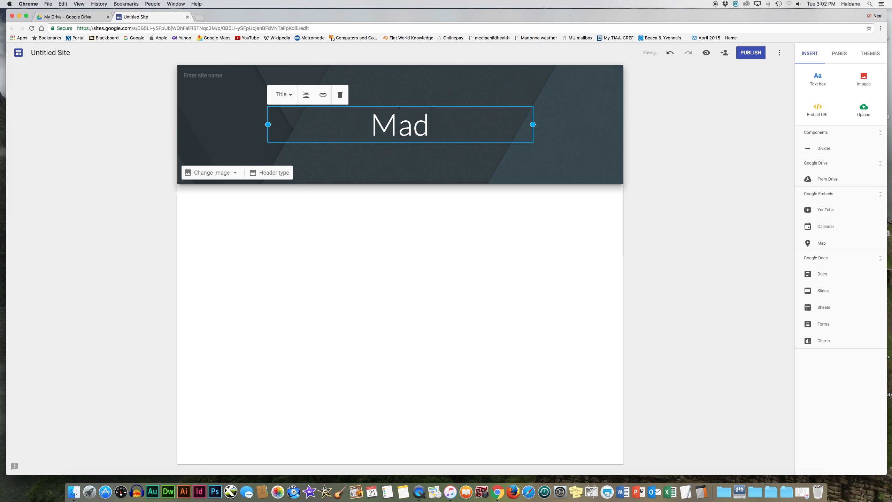
key(BackSpace)
key(BackSpace)
key(BackSpace)
text(ample)
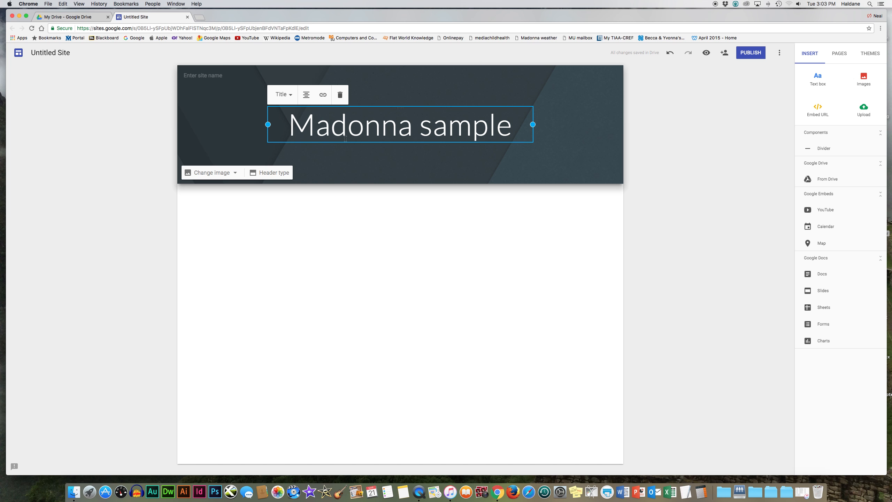
- Add a text box below the home page header containing the text "Reflection"
click(377, 224)
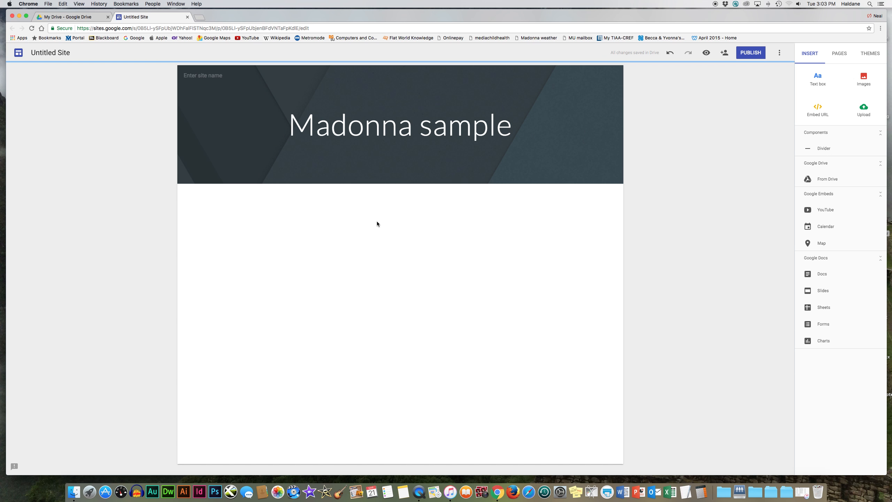
click(817, 78)
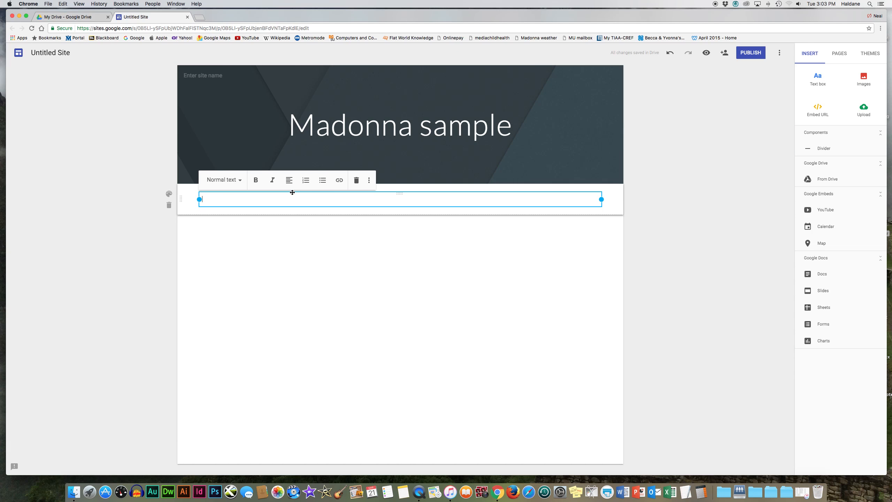
text(Reflection)
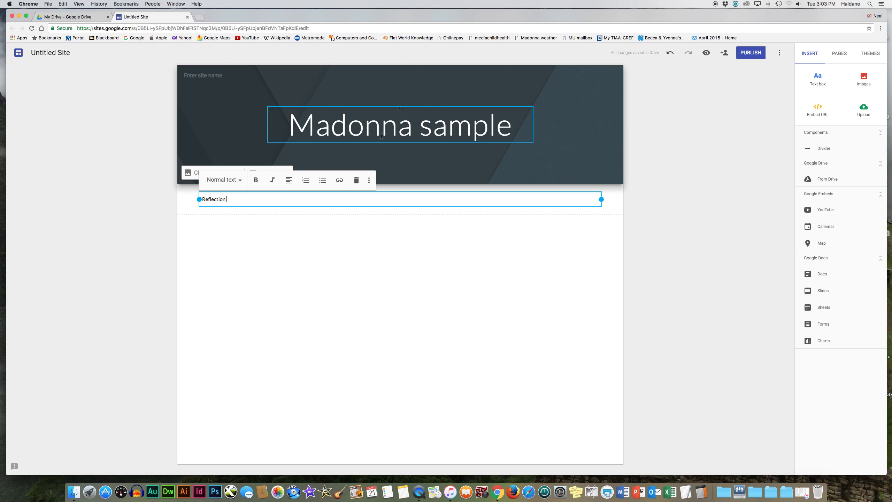
- Try the Aristotle, Vision and Level themes, and apply the Impression theme to the site
click(870, 53)
click(839, 156)
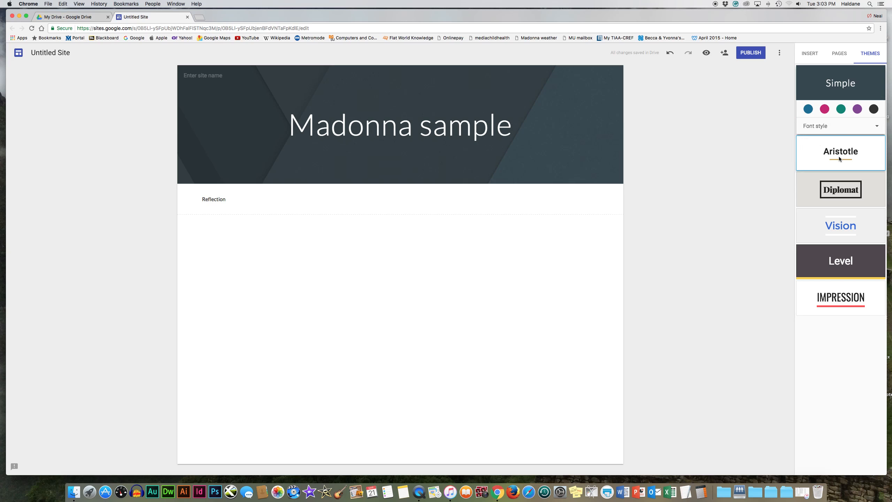
click(854, 227)
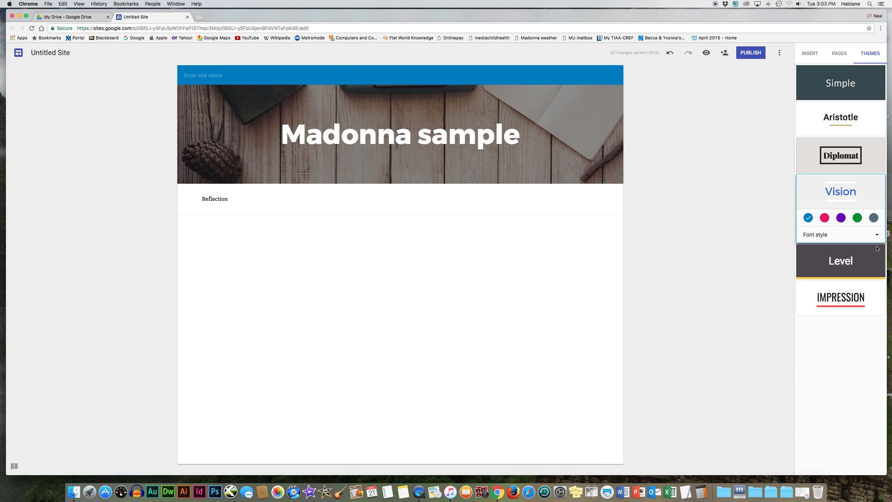
click(837, 264)
click(838, 299)
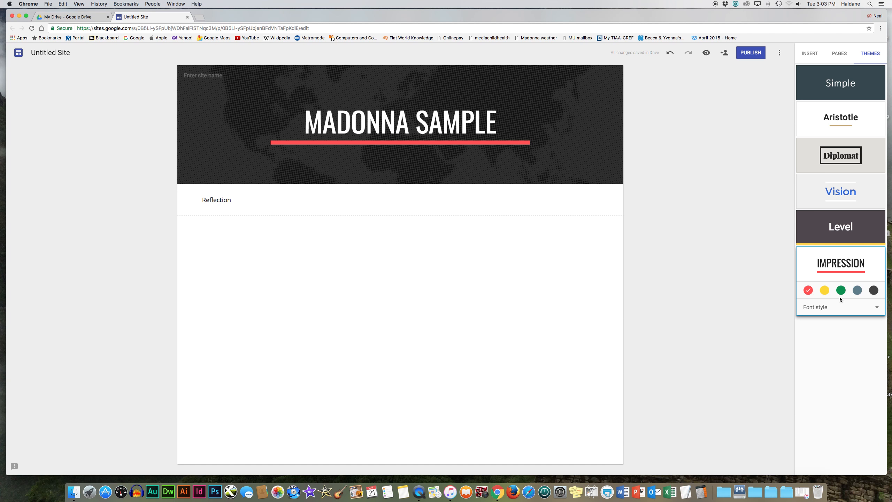
- Add a new page named "Exhibit 1" to the site
click(839, 55)
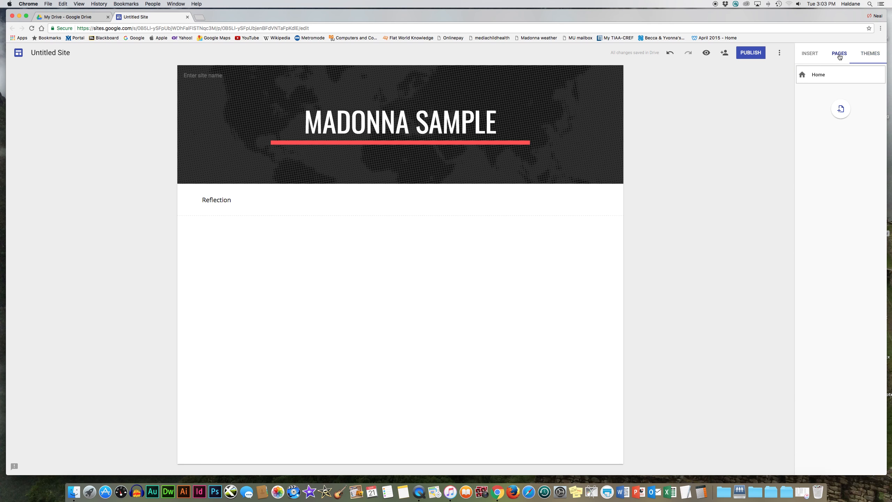
click(840, 110)
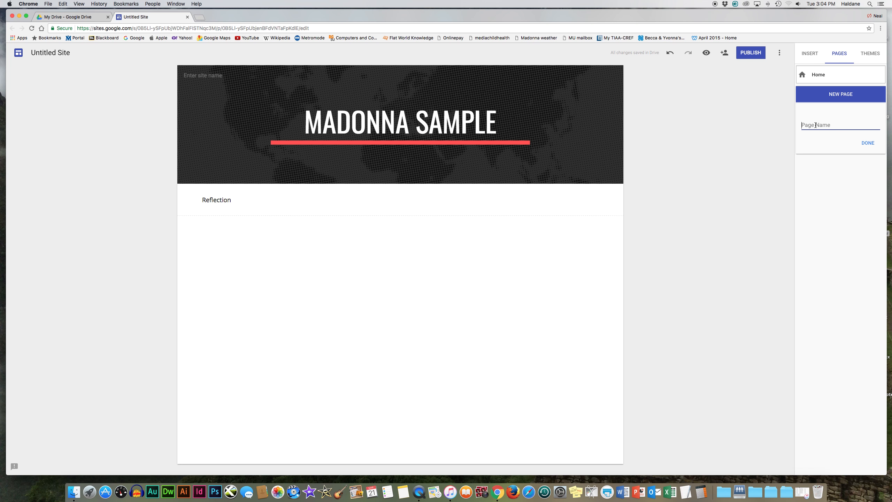
text(Exhibit)
key(BackSpace)
key(BackSpace)
key(BackSpace)
key(BackSpace)
key(BackSpace)
key(BackSpace)
key(BackSpace)
text(Profile)
key(BackSpace)
key(BackSpace)
key(BackSpace)
key(BackSpace)
text(Exhibi)
click(868, 143)
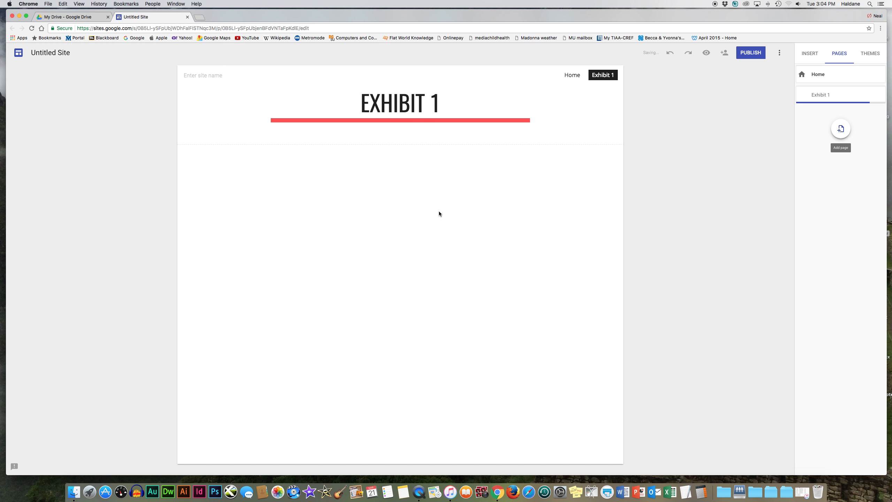
- Add an empty text box to the Exhibit 1 page and embed the Google Docs file "Citations" below it
click(810, 55)
click(818, 79)
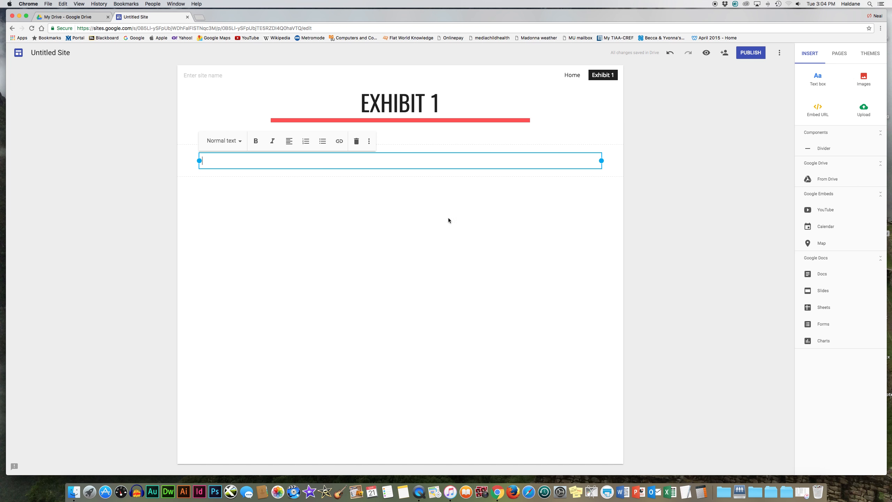
click(822, 276)
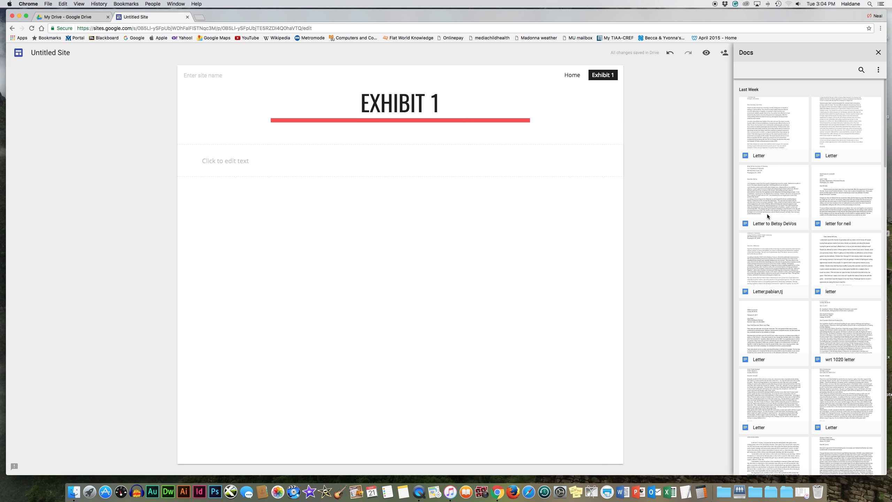
scroll(766, 214, down, 3)
scroll(766, 218, down, 15)
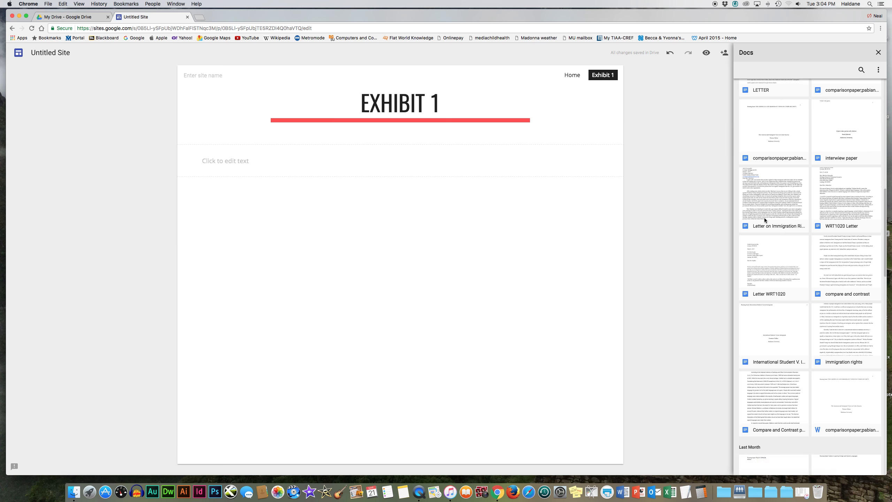
scroll(765, 220, down, 3)
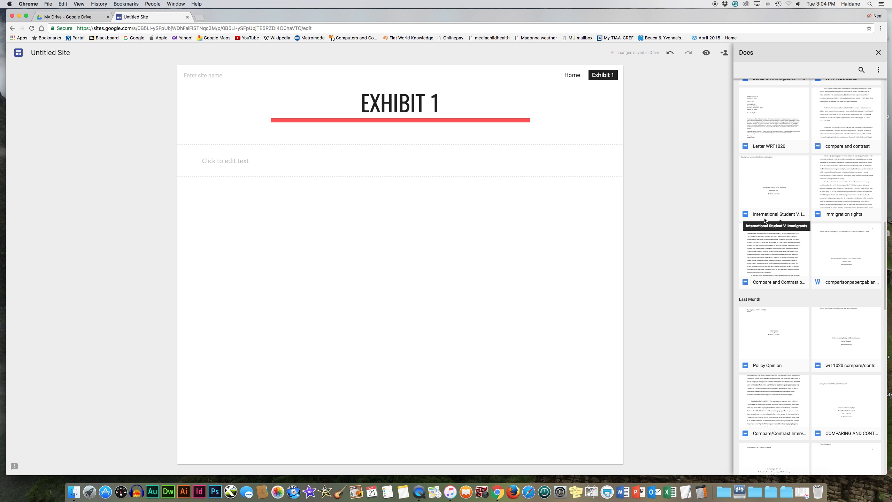
scroll(764, 220, down, 1)
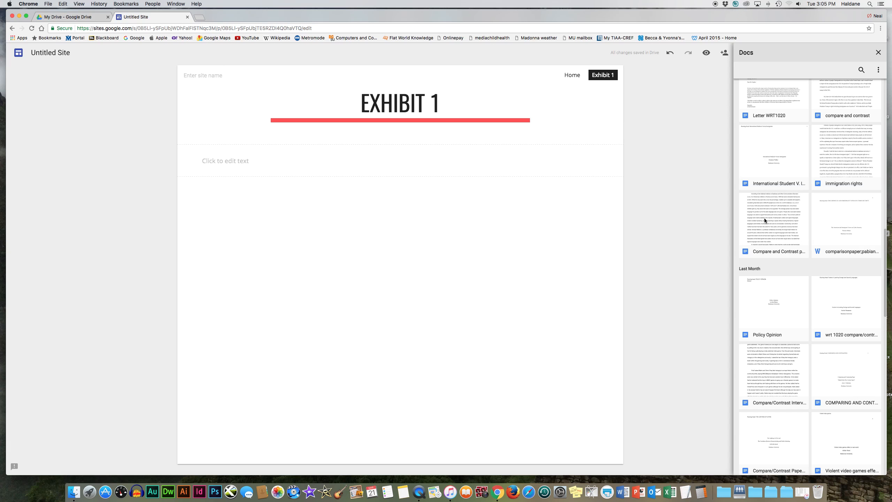
scroll(764, 218, down, 5)
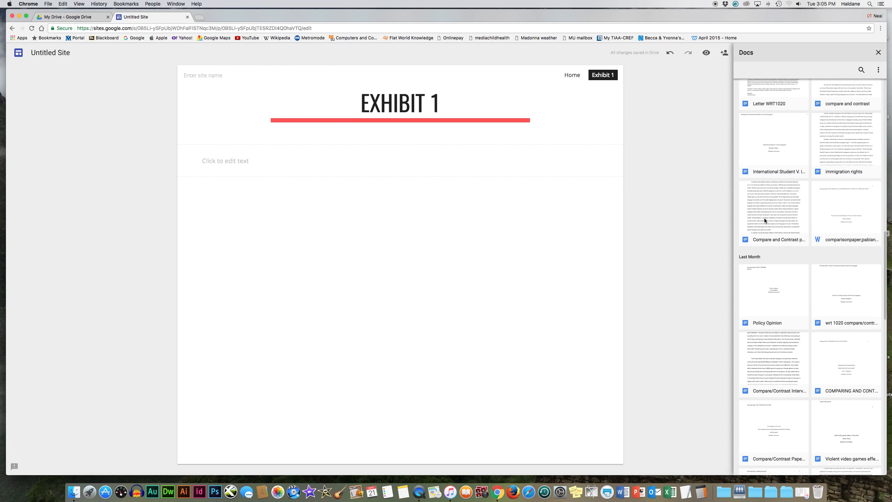
scroll(764, 218, down, 12)
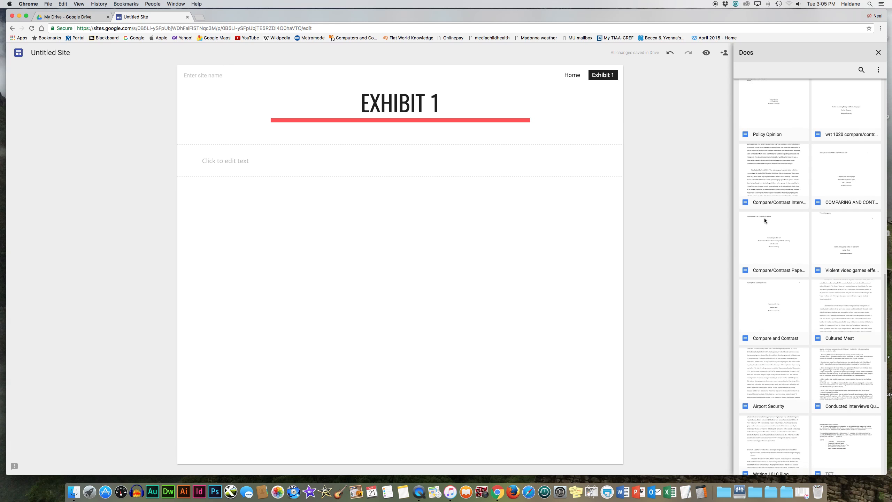
scroll(764, 219, down, 9)
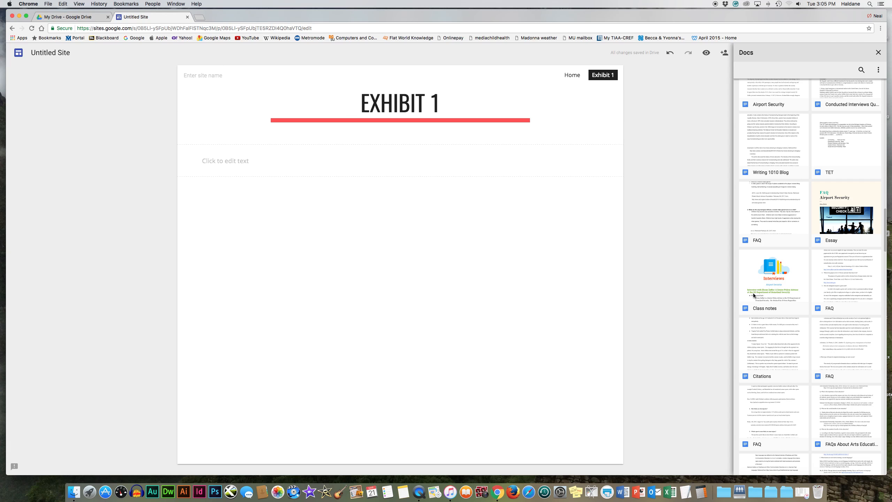
click(778, 352)
double_click(768, 356)
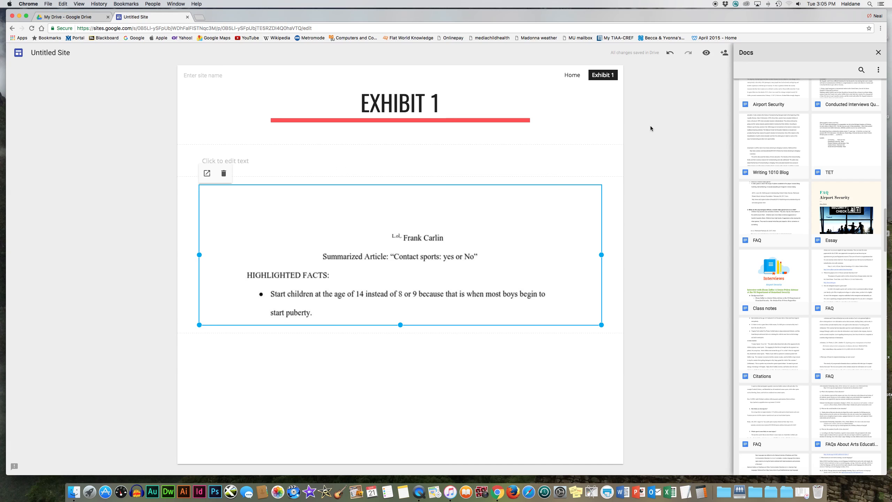
- Preview the Exhibit 1 and Home pages, scrolling through the embedded document, and return to the editor with the Docs picker closed
click(707, 54)
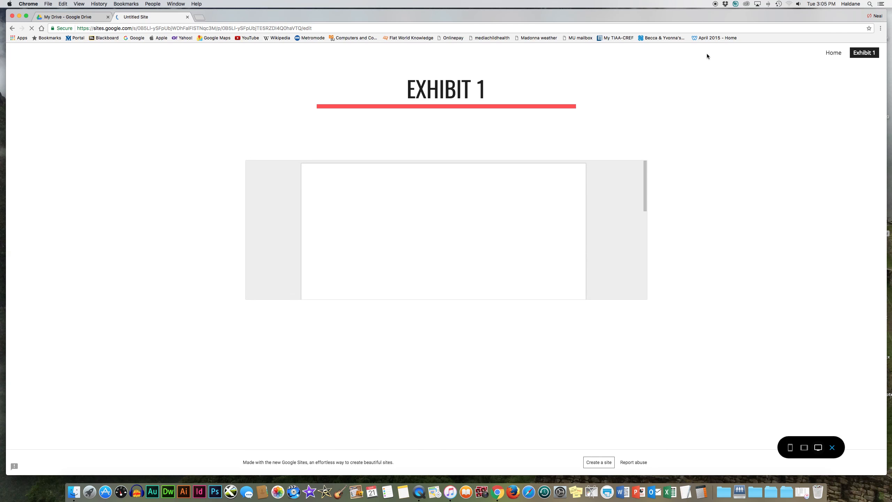
scroll(492, 208, down, 5)
scroll(492, 208, down, 5)
scroll(492, 209, up, 15)
click(830, 53)
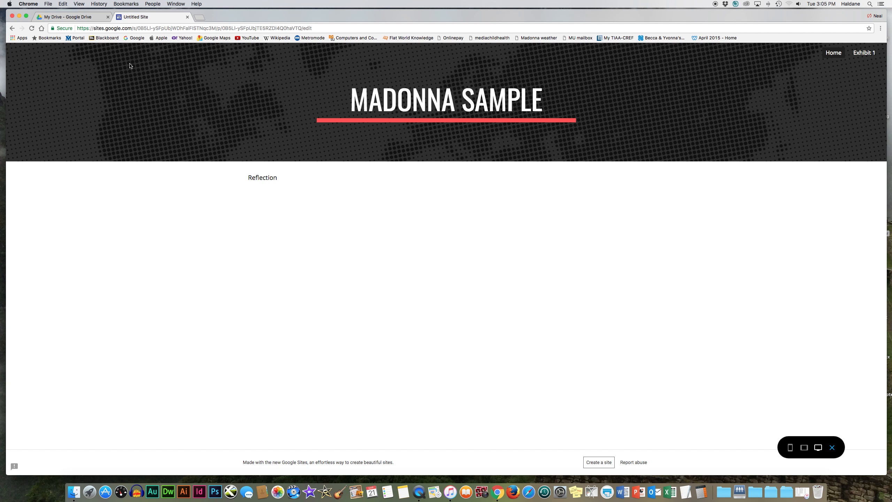
click(11, 29)
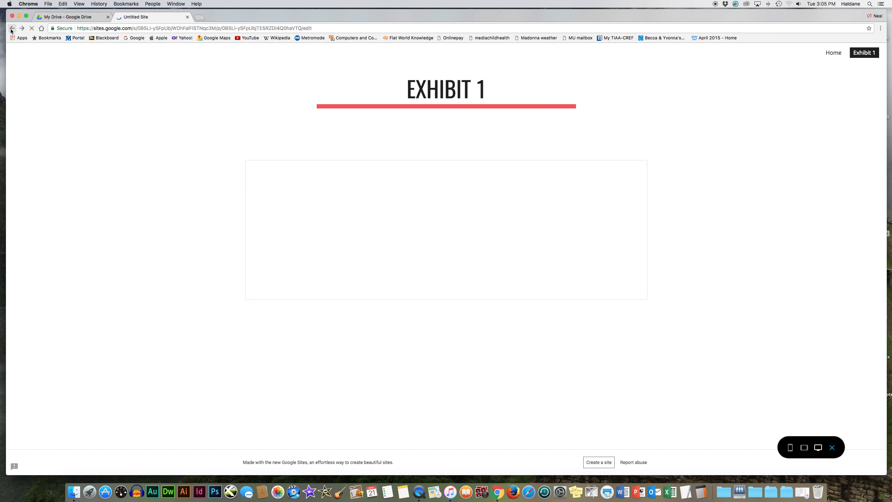
click(12, 29)
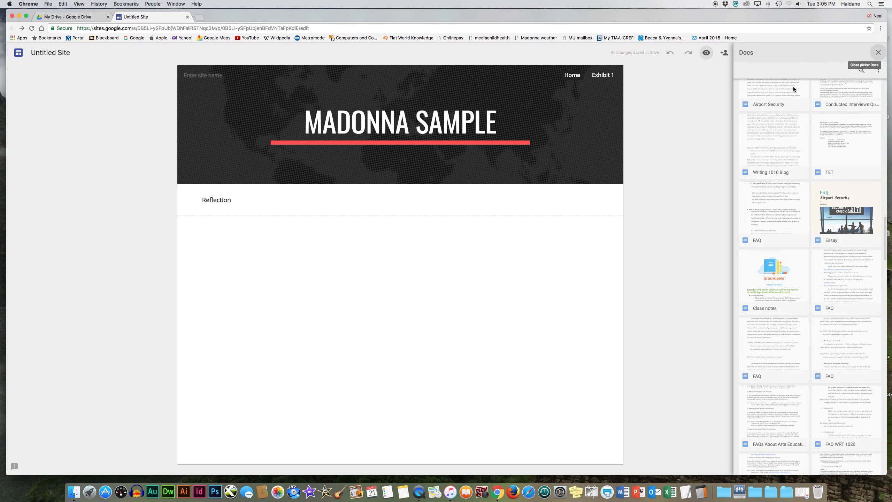
click(879, 51)
- Start publishing the site with "madonnasample" as its site location, highlight the web address, and cancel without publishing
click(752, 53)
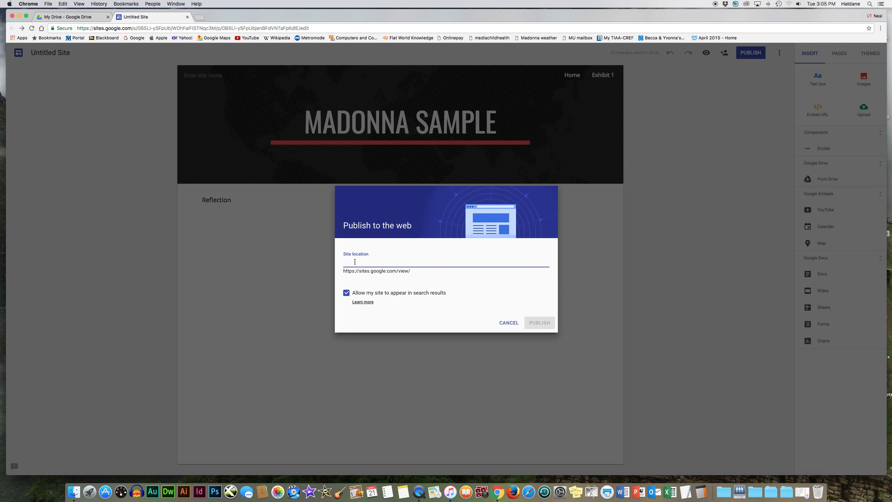
text(madonnasample)
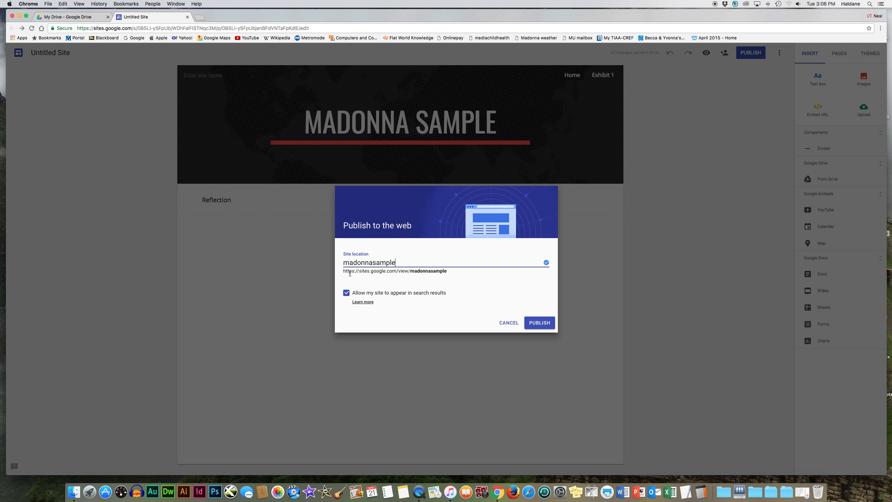
triple_click(381, 275)
drag(381, 275, 452, 273)
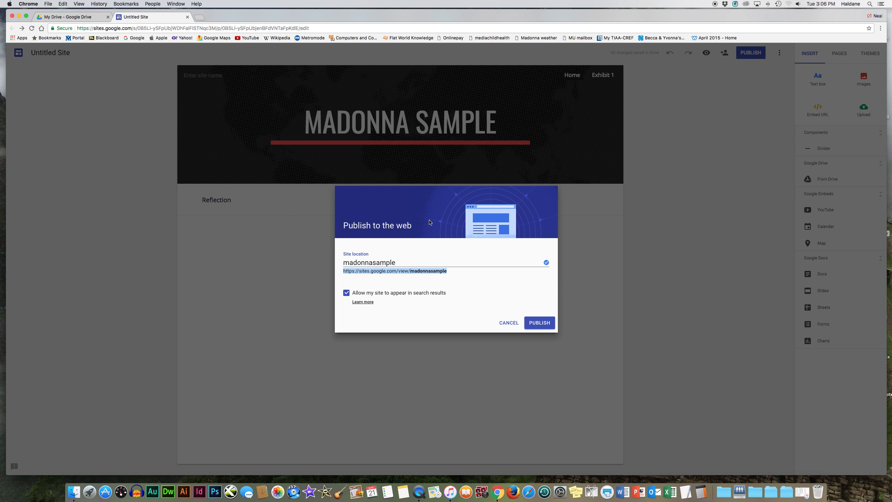
click(509, 323)
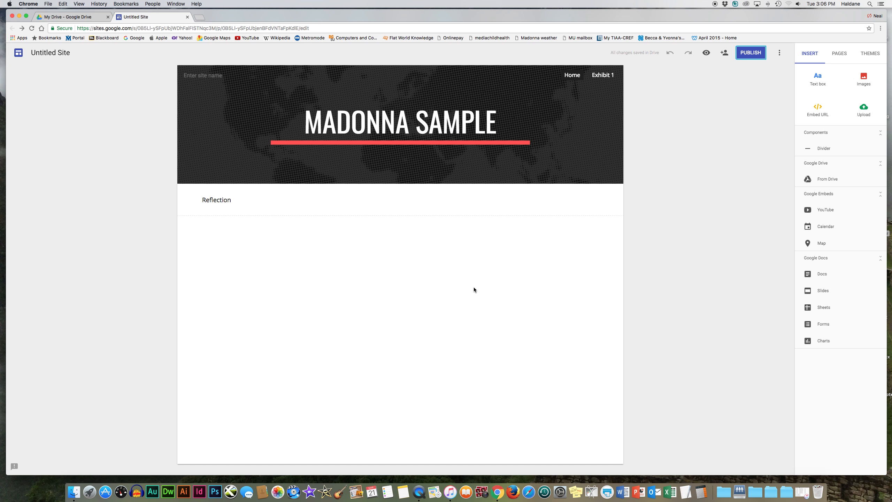